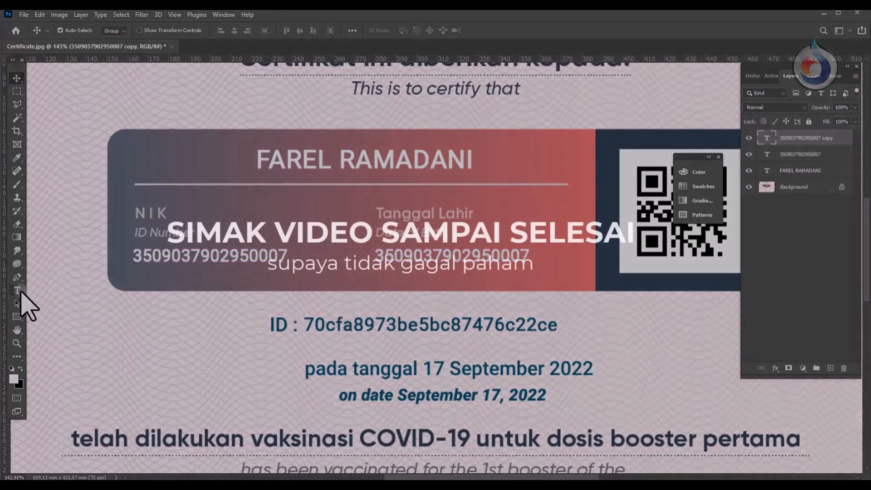
# Step: Put the Type tool into the duplicated ID number on the finished certificate preview, then leave the preview
pyautogui.click(18, 291)
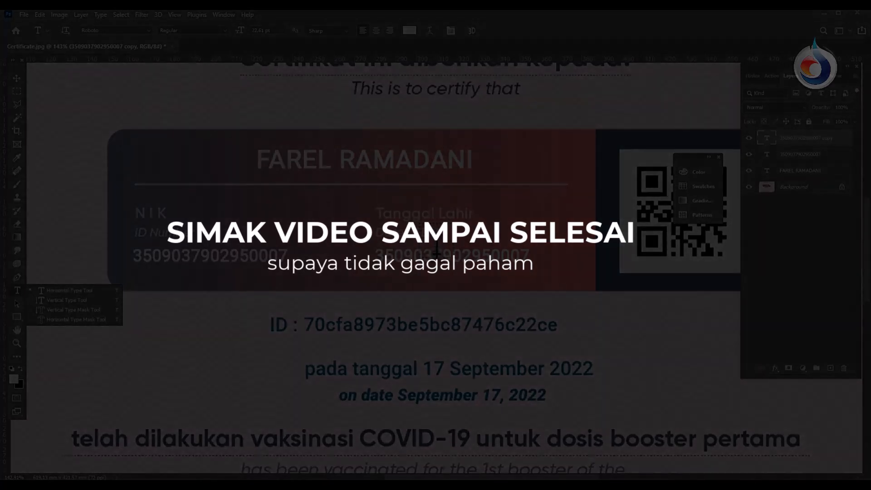
pyautogui.click(437, 258)
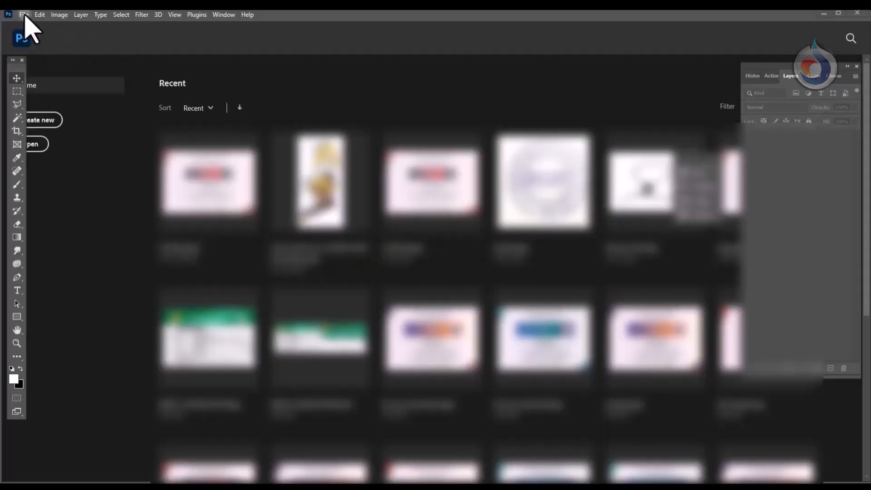
# Step: Open Certificate.jpg from the New folder through File > Open
pyautogui.click(24, 15)
pyautogui.click(33, 35)
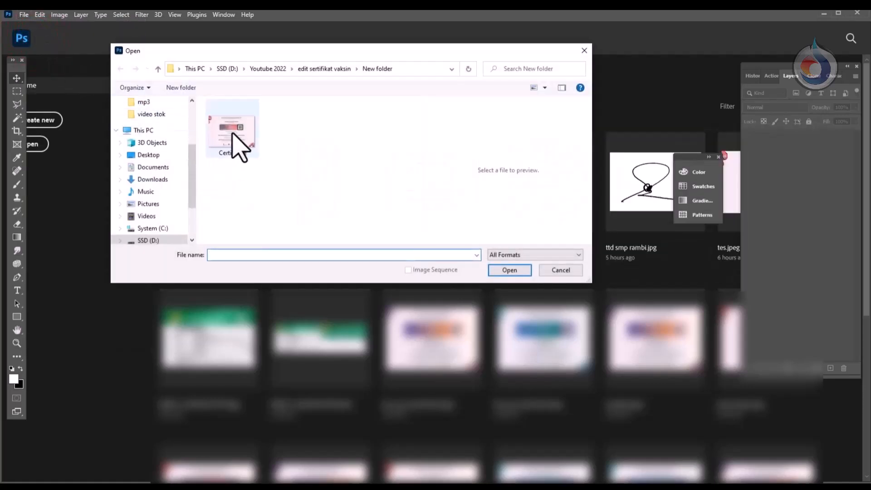
pyautogui.click(235, 138)
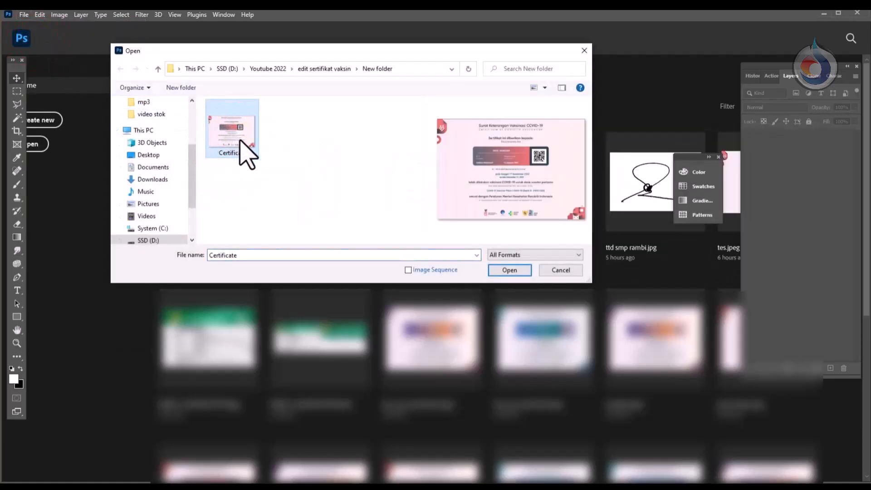
pyautogui.click(509, 271)
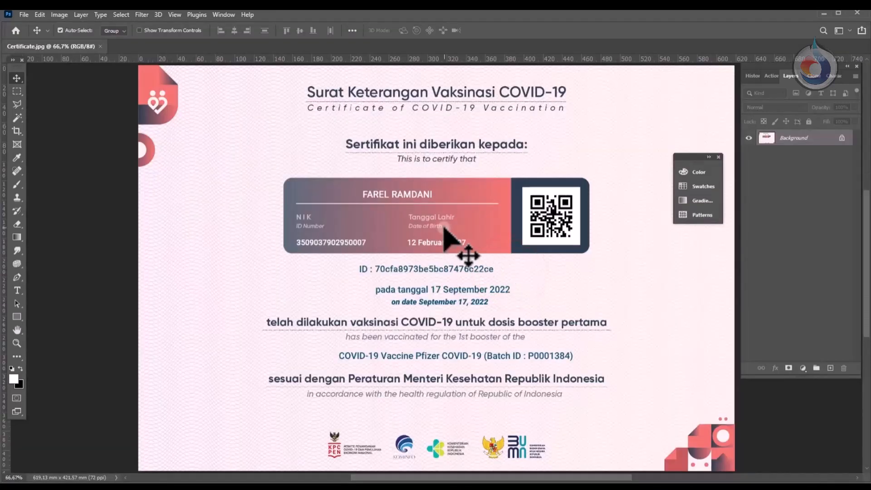
# Step: Zoom in and stretch a marquee-selected blank strip from above the name down over it
pyautogui.scroll(3, 438, 221)
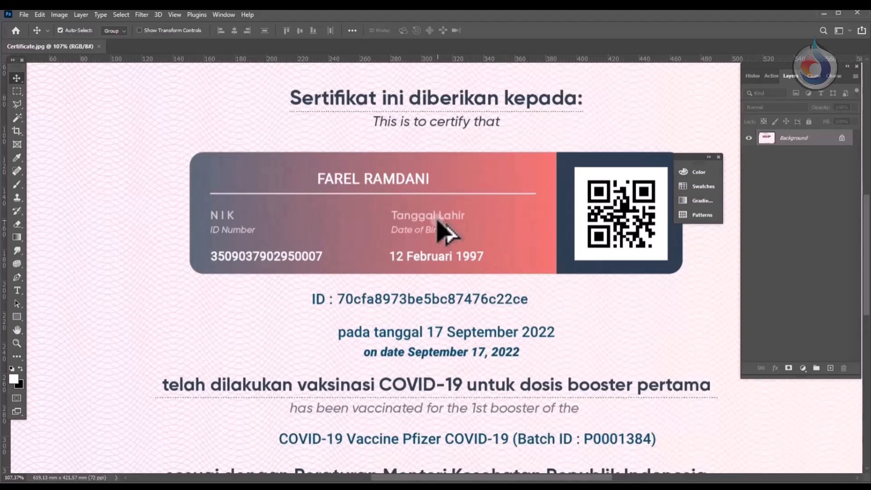
pyautogui.scroll(2, 439, 221)
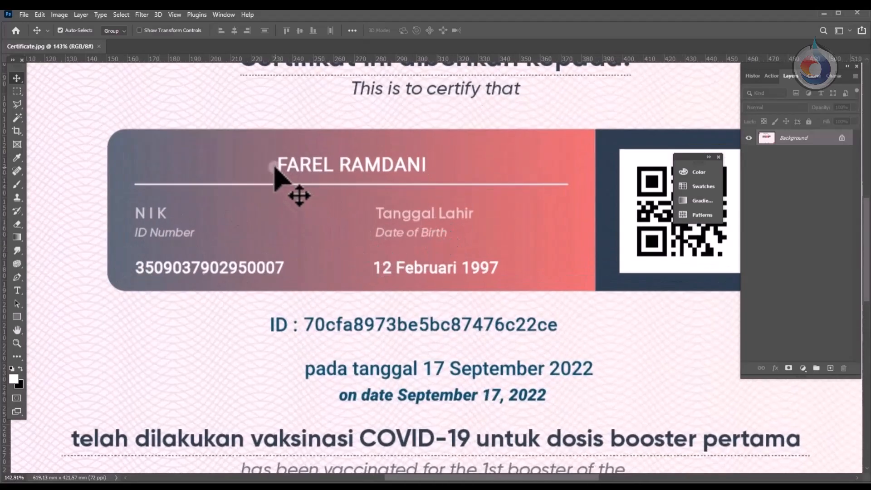
pyautogui.click(17, 90)
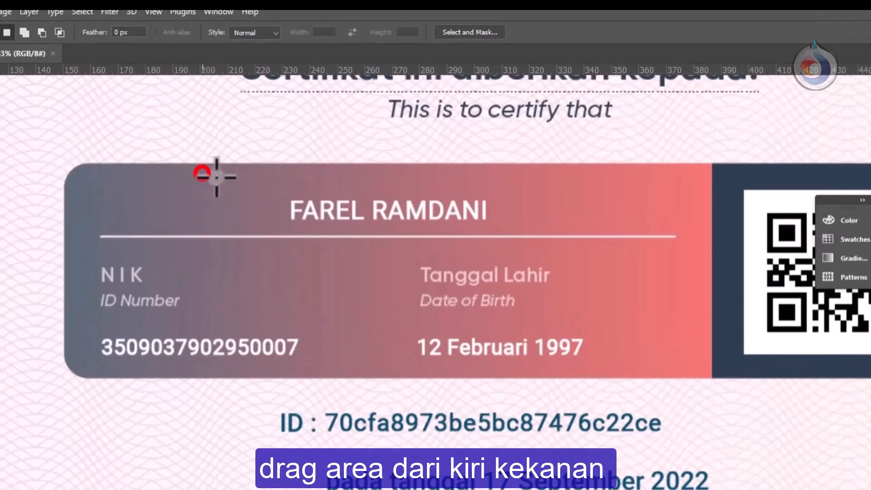
pyautogui.moveTo(202, 173); pyautogui.dragTo(603, 195)
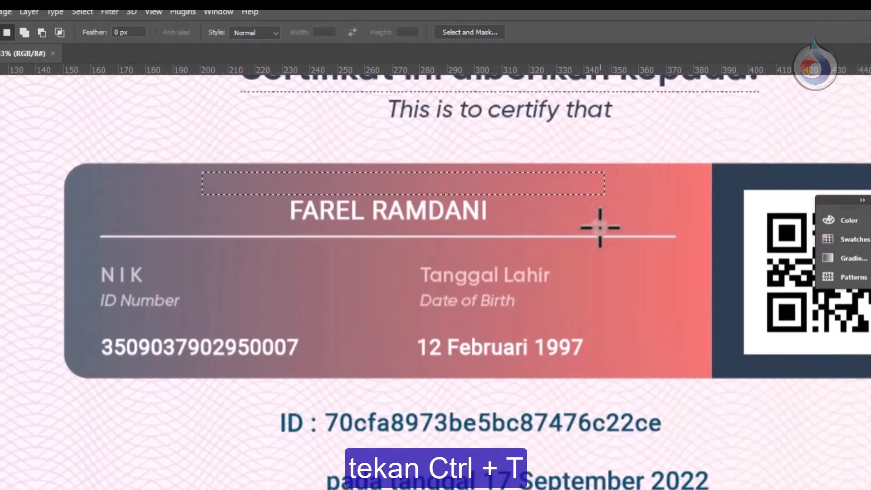
pyautogui.hotkey('ctrl', 't')
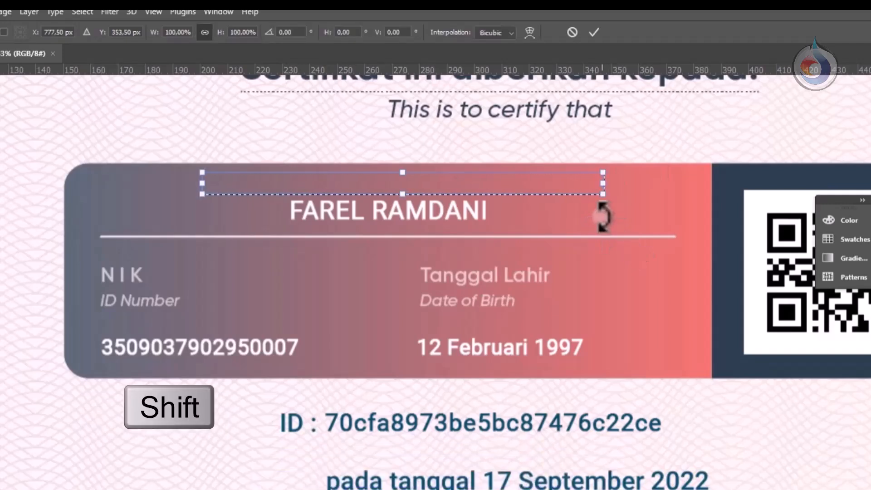
pyautogui.moveTo(402, 195); pyautogui.dragTo(416, 225)
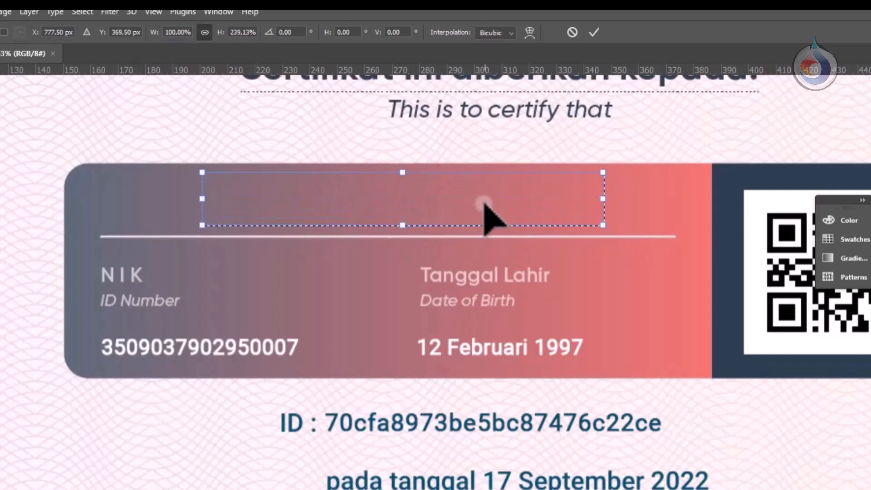
pyautogui.click(596, 31)
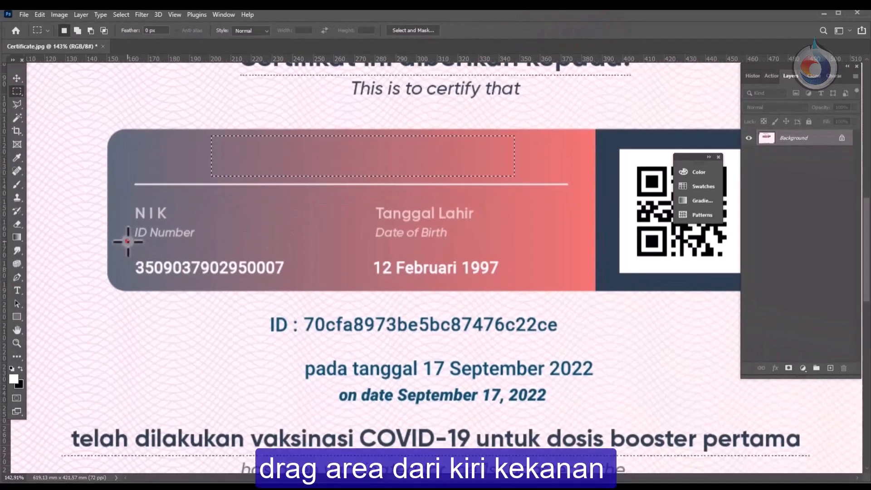
# Step: Stretch the blank strip above the NIK and birth date values down to cover them
pyautogui.moveTo(127, 241); pyautogui.dragTo(532, 256)
pyautogui.click(533, 258)
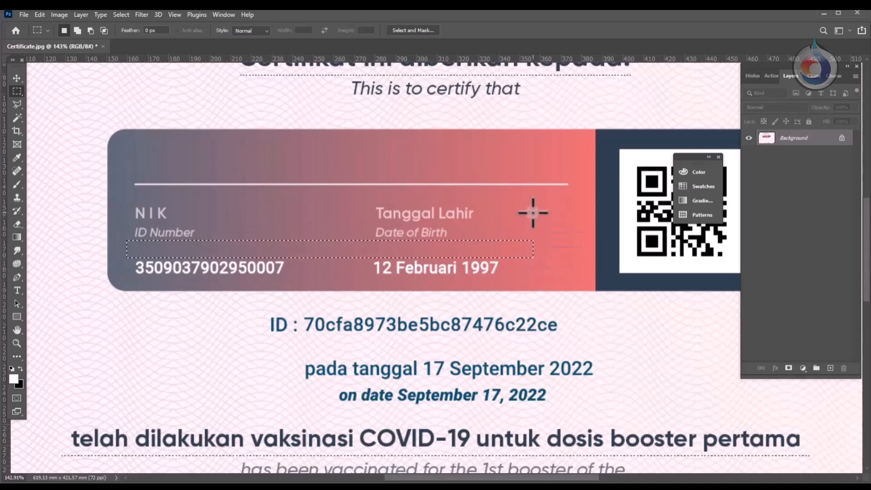
pyautogui.hotkey('ctrl', 't')
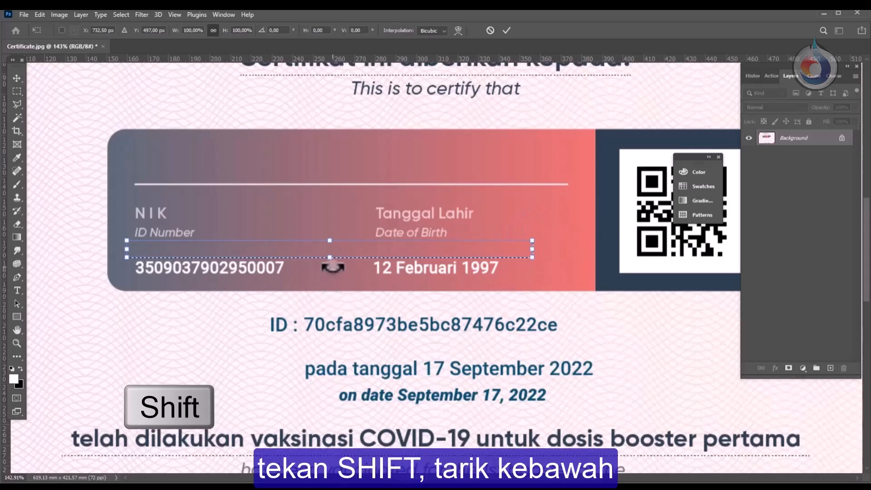
pyautogui.moveTo(329, 256); pyautogui.dragTo(343, 281)
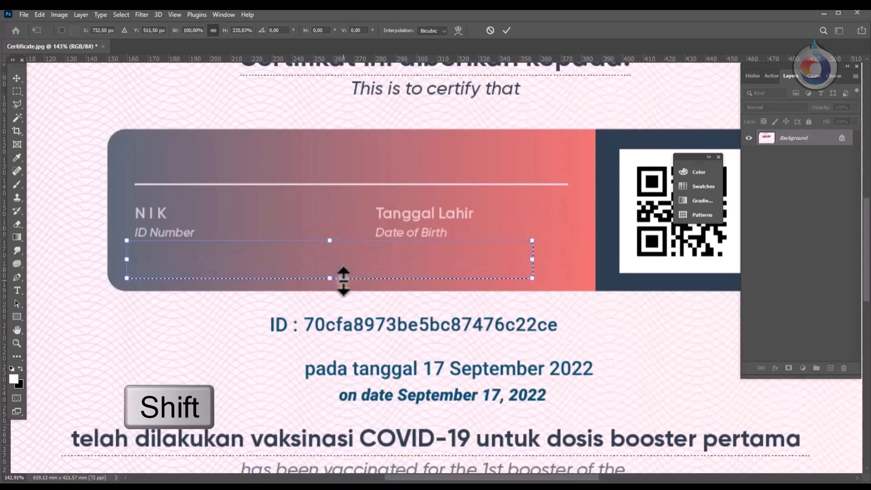
pyautogui.click(505, 31)
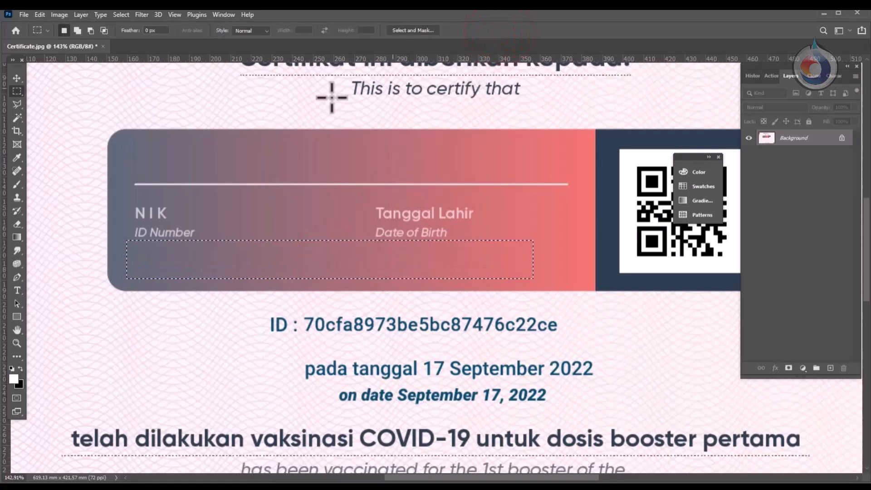
pyautogui.click(17, 78)
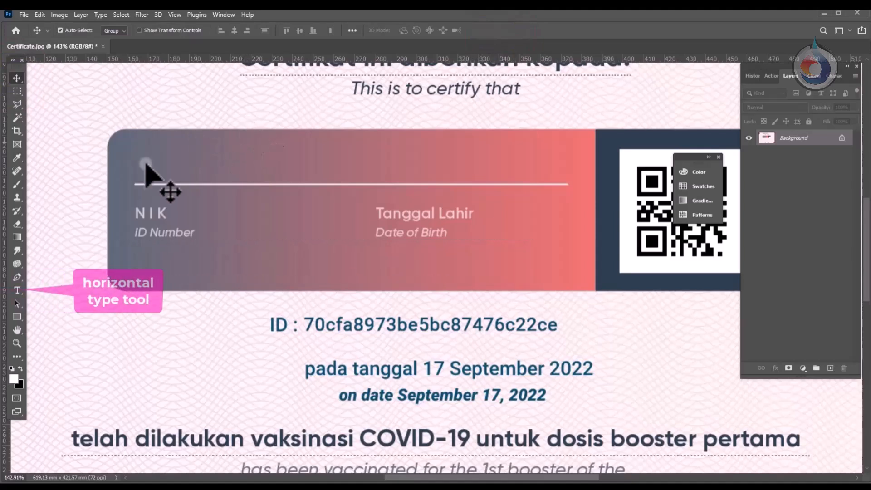
# Step: Add a new text line in the name area with the recipient's name copied from the notes
pyautogui.click(17, 291)
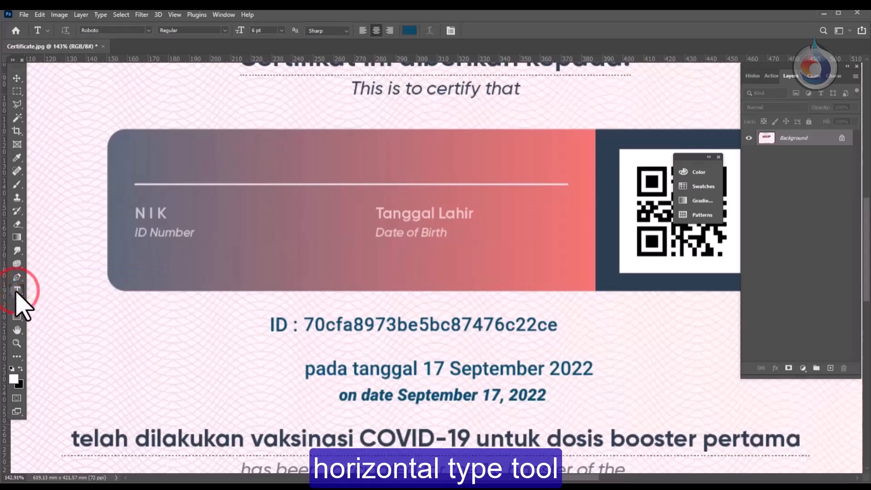
pyautogui.click(348, 158)
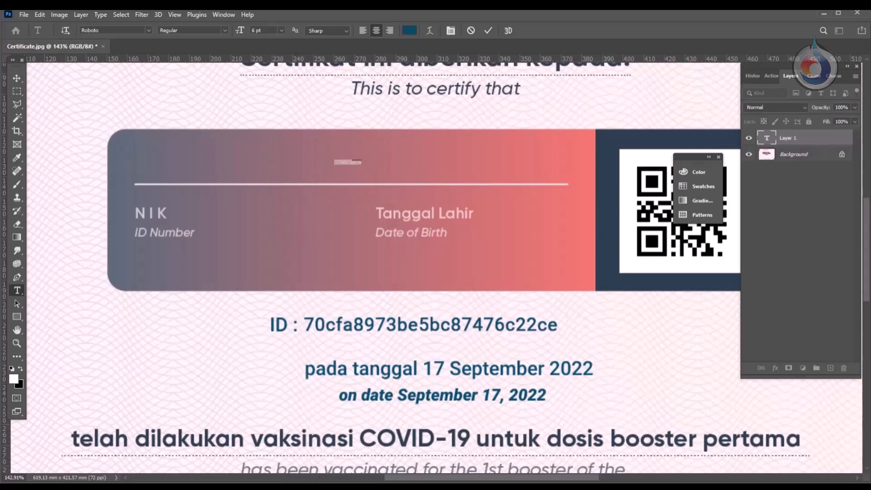
pyautogui.hotkey('alt', 'Tab')
pyautogui.moveTo(517, 297); pyautogui.dragTo(466, 290)
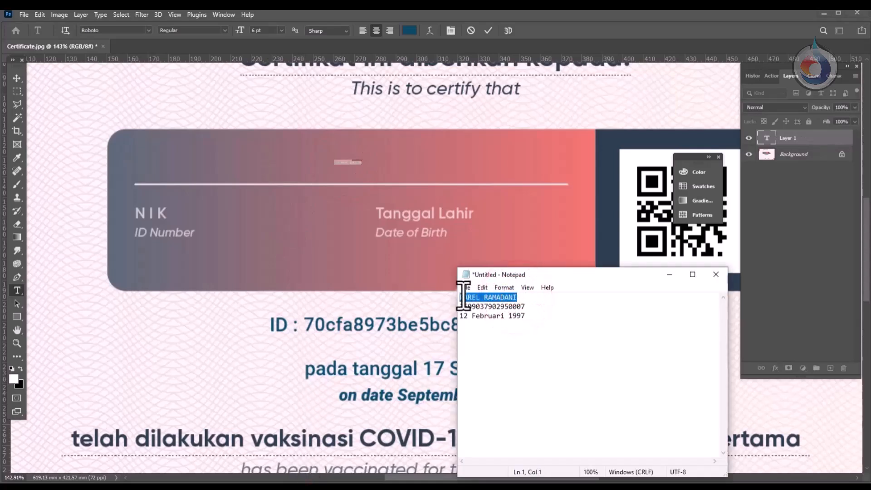
pyautogui.click(346, 161)
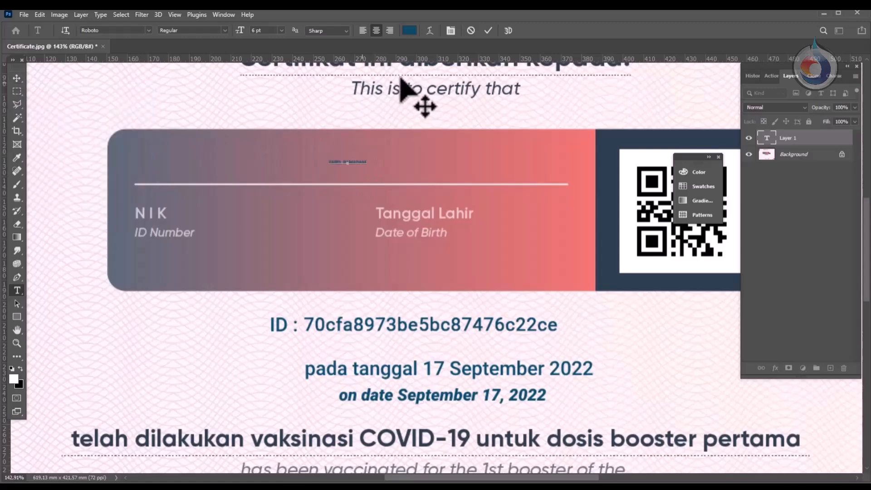
pyautogui.click(363, 162)
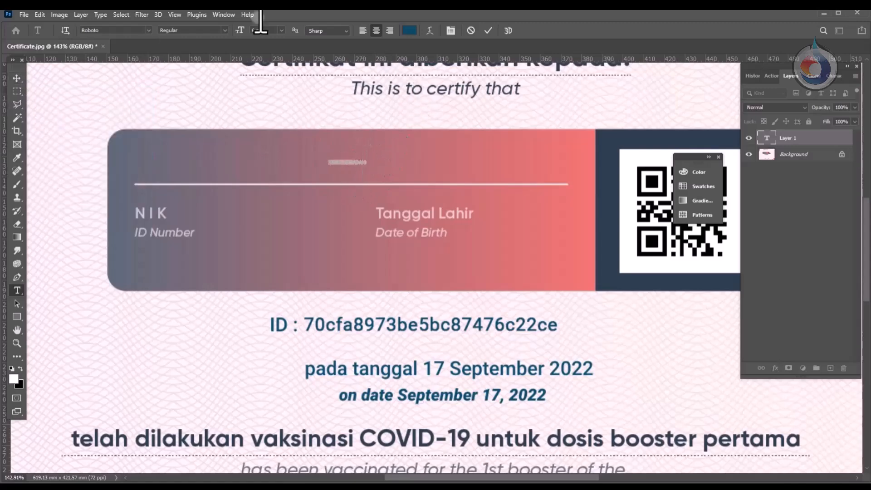
# Step: Set the name text colour to white (#ffffff)
pyautogui.click(410, 30)
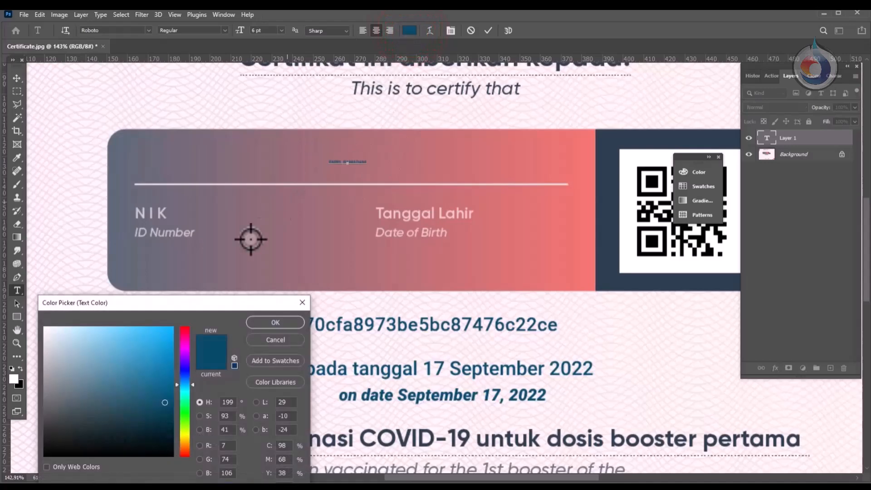
pyautogui.moveTo(170, 302); pyautogui.dragTo(347, 228)
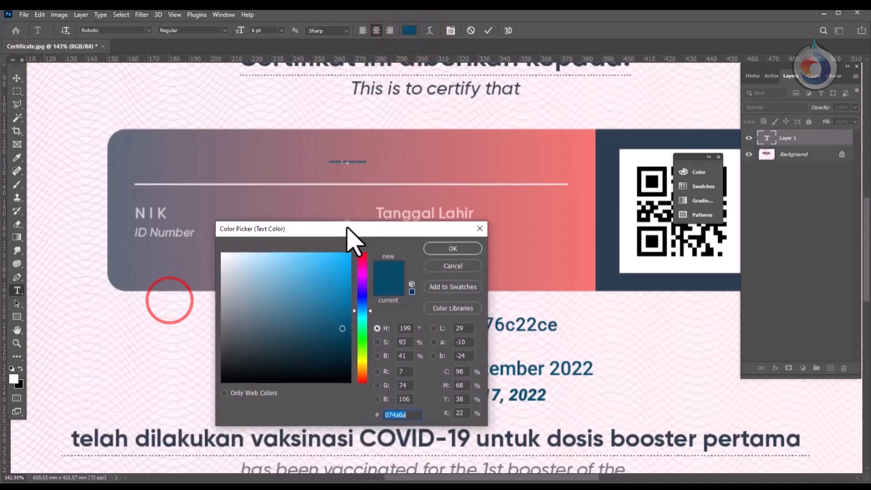
pyautogui.moveTo(235, 259); pyautogui.dragTo(221, 254)
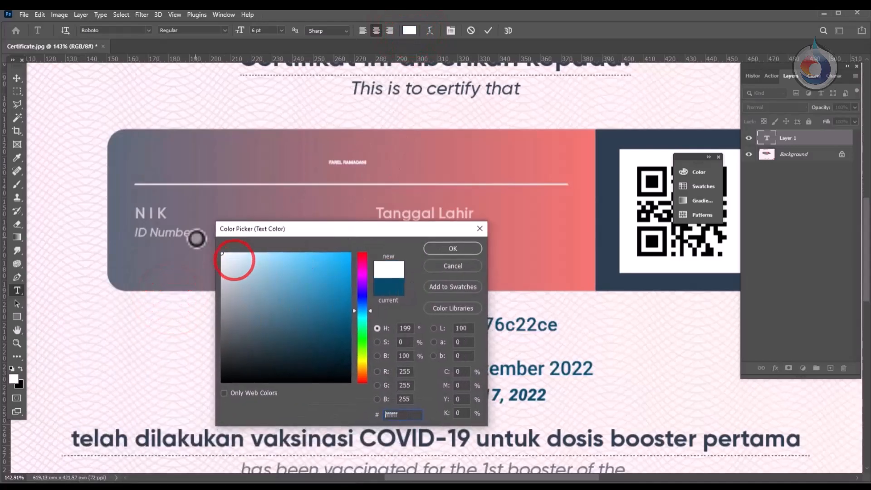
pyautogui.click(443, 249)
# Step: Scale the name text up to heading size and Alt-drag a copy below ID Number
pyautogui.click(18, 75)
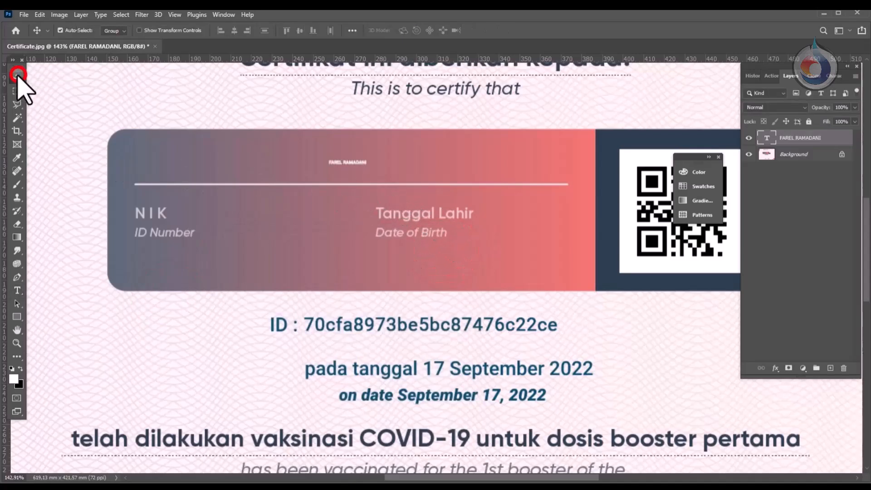
pyautogui.hotkey('ctrl', 't')
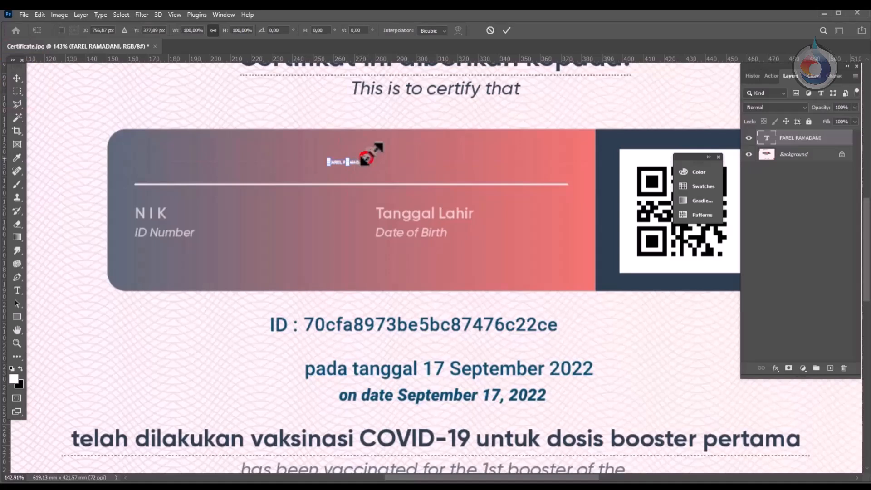
pyautogui.moveTo(366, 159); pyautogui.dragTo(298, 160)
pyautogui.click(506, 32)
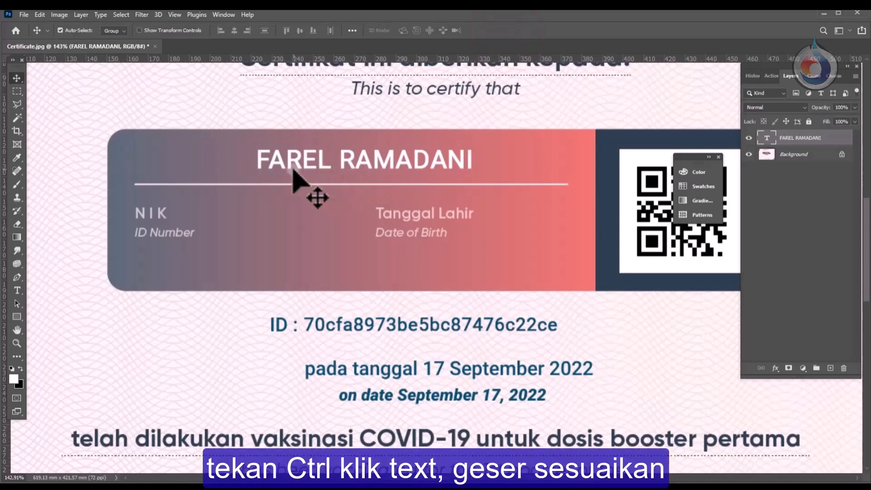
pyautogui.moveTo(293, 166); pyautogui.dragTo(175, 264)
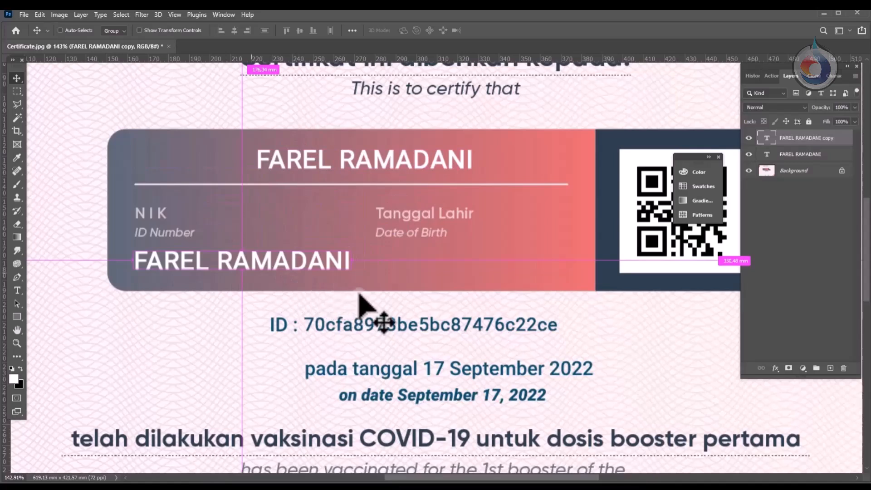
# Step: Shrink the duplicated name text to fit the ID Number field
pyautogui.hotkey('ctrl', 't')
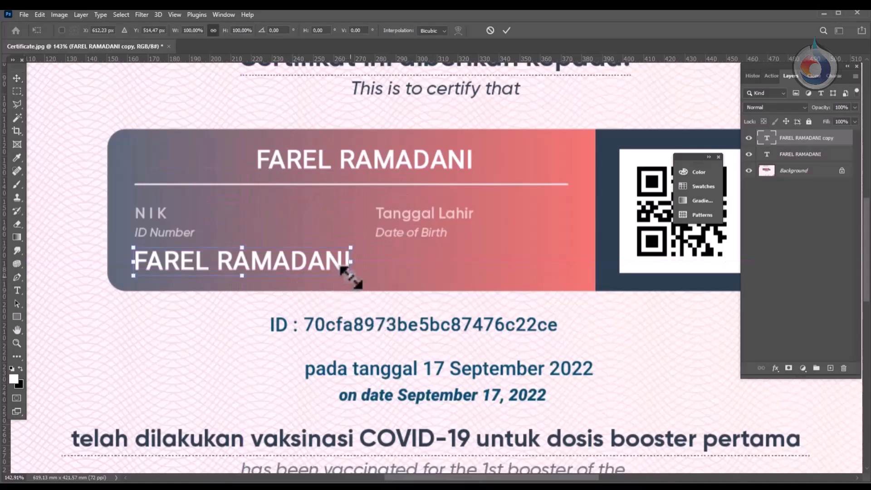
pyautogui.moveTo(351, 276); pyautogui.dragTo(273, 278)
pyautogui.press('Return')
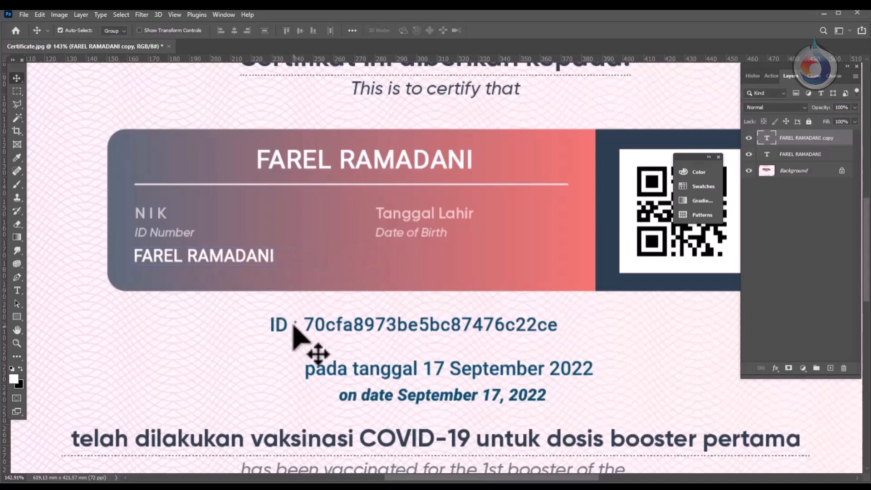
pyautogui.hotkey('alt', 'Tab')
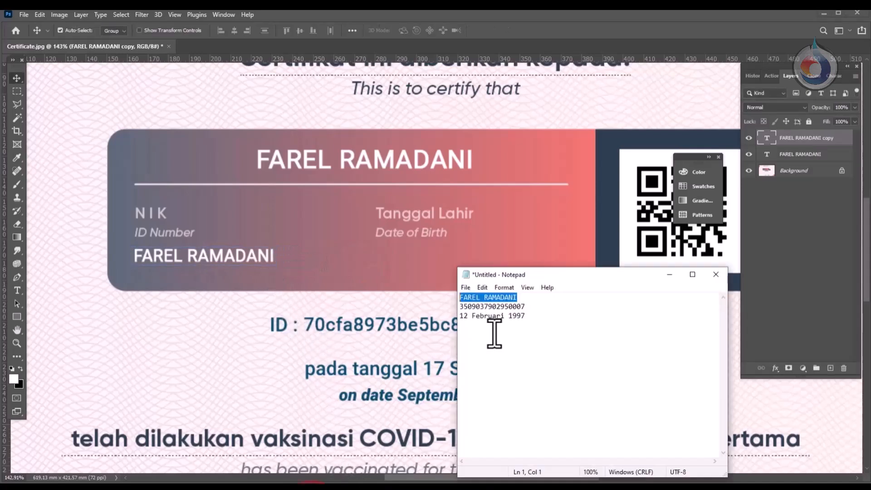
pyautogui.moveTo(526, 307); pyautogui.dragTo(456, 304)
pyautogui.hotkey('ctrl', 'c')
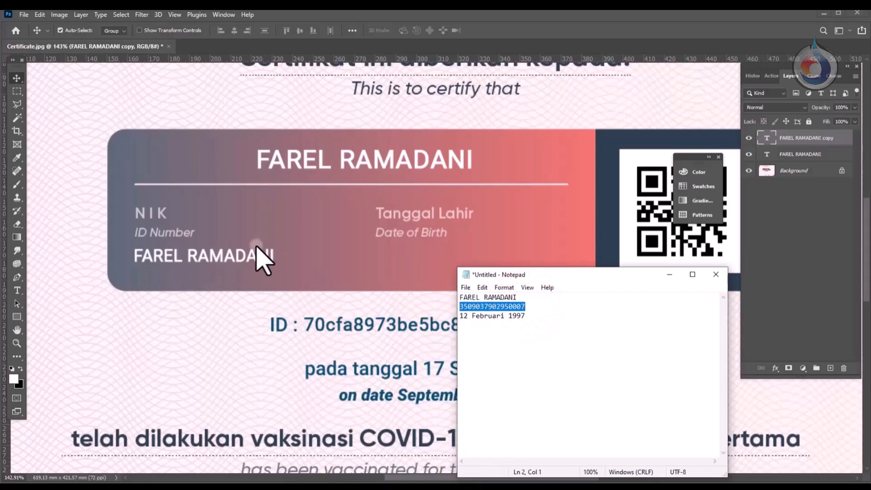
pyautogui.hotkey('alt', 'Tab')
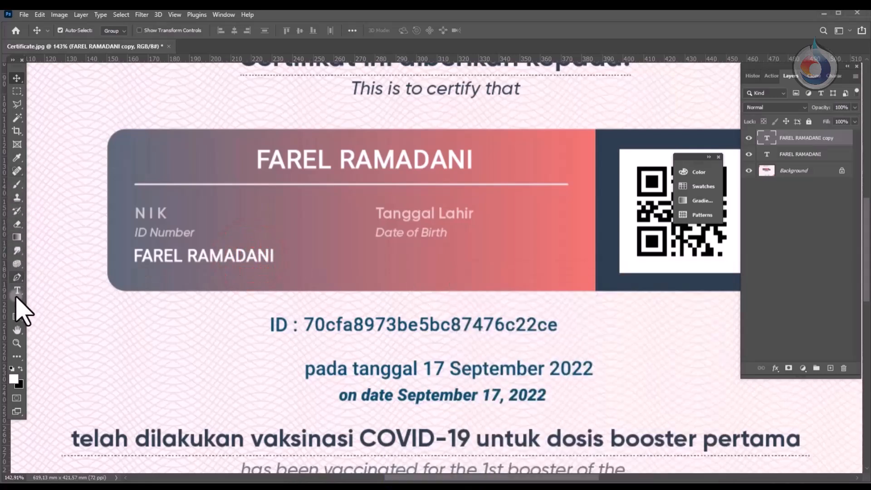
# Step: Replace the copied name with the pasted NIK, left-aligned and lined up under ID Number
pyautogui.click(17, 291)
pyautogui.click(136, 256)
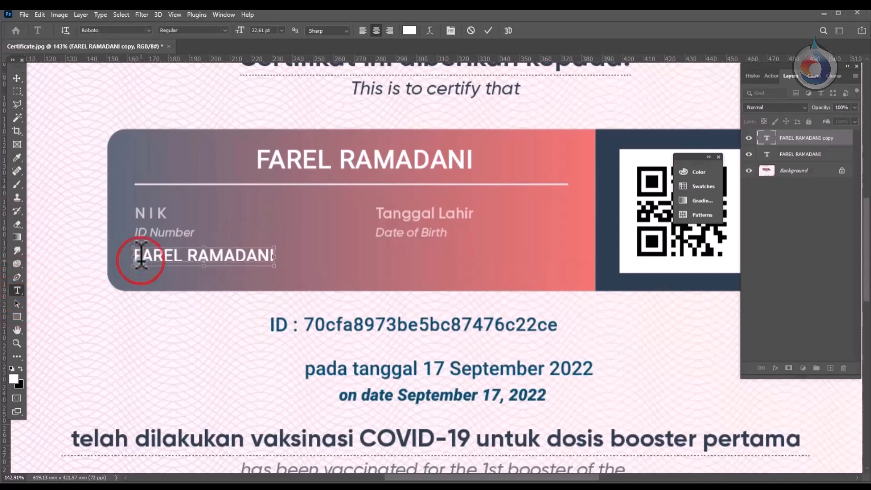
pyautogui.hotkey('ctrl', 'a')
pyautogui.hotkey('ctrl', 'v')
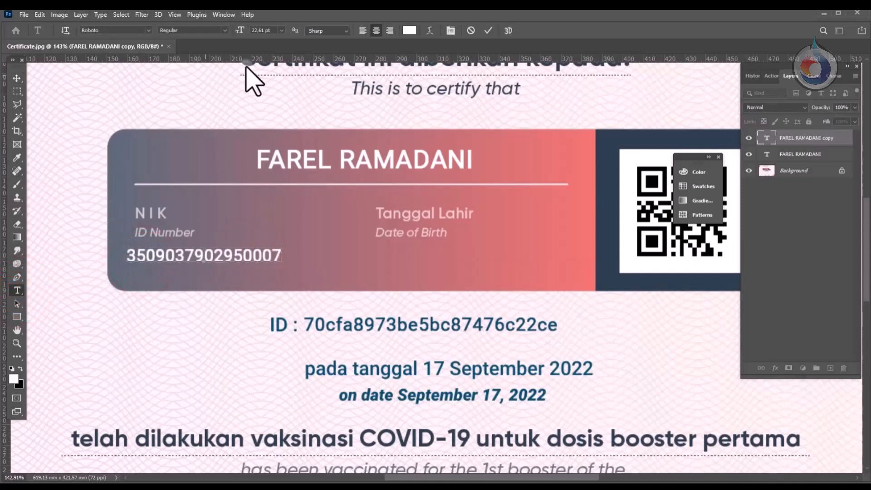
pyautogui.click(362, 31)
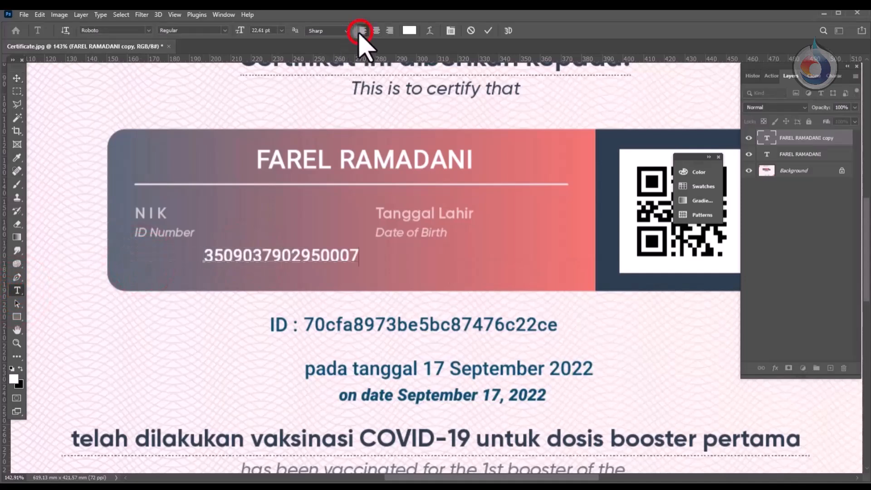
pyautogui.click(13, 79)
pyautogui.moveTo(221, 263); pyautogui.dragTo(151, 263)
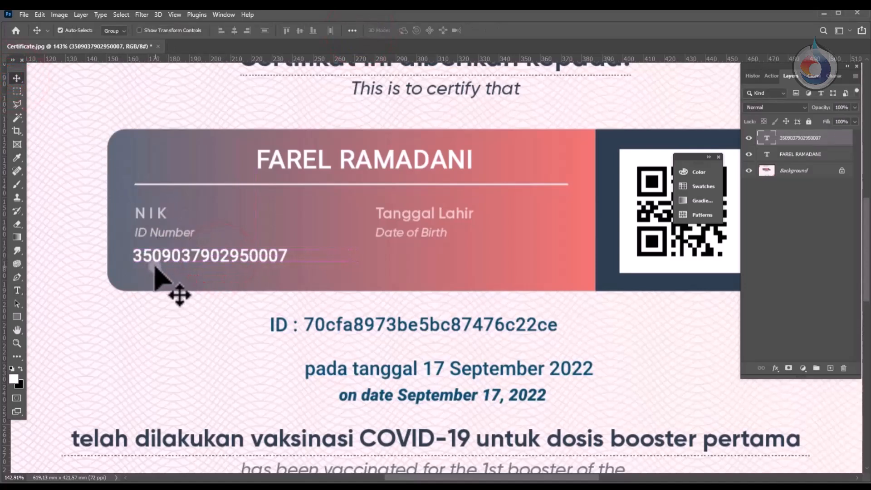
pyautogui.press('ctrl')
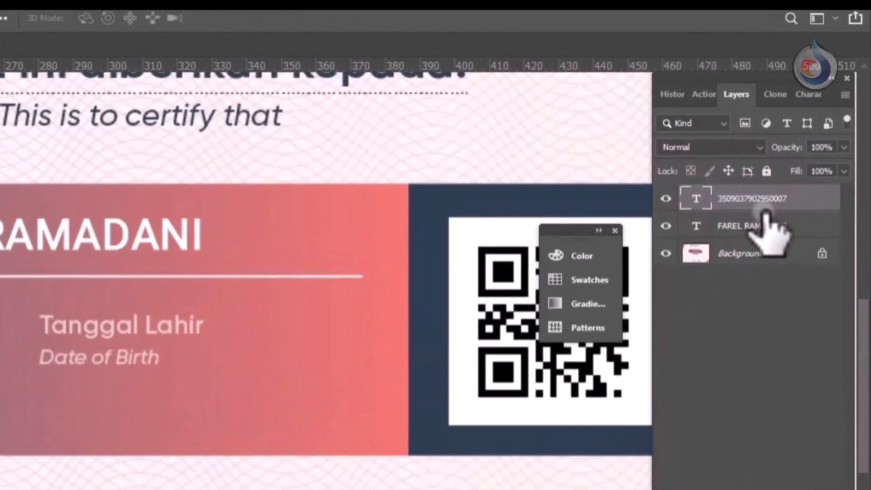
pyautogui.hotkey('ctrl', 'j')
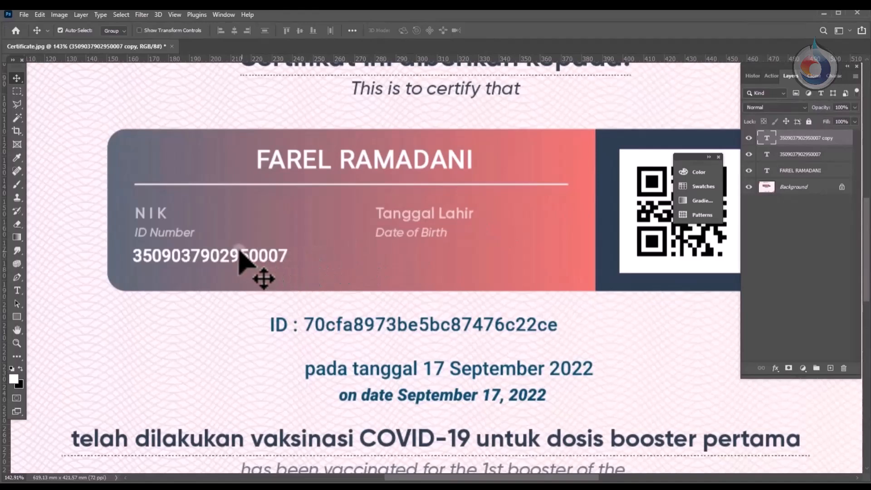
pyautogui.moveTo(241, 254); pyautogui.dragTo(483, 269)
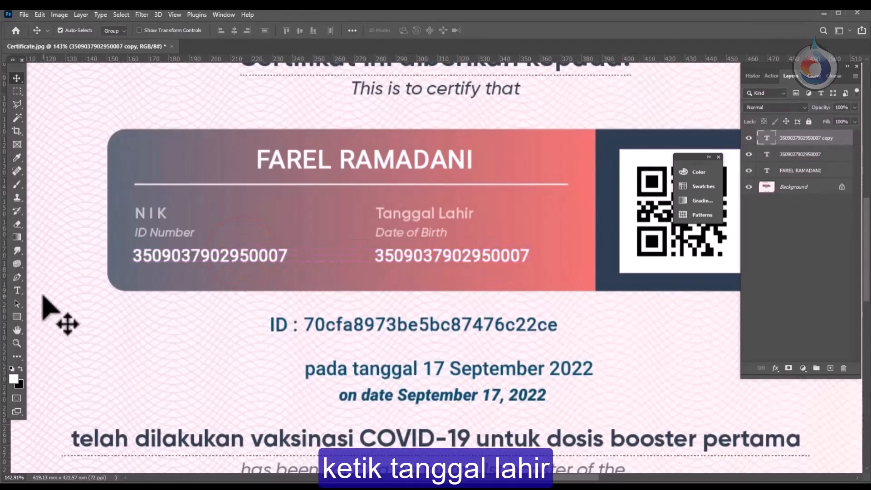
pyautogui.click(18, 291)
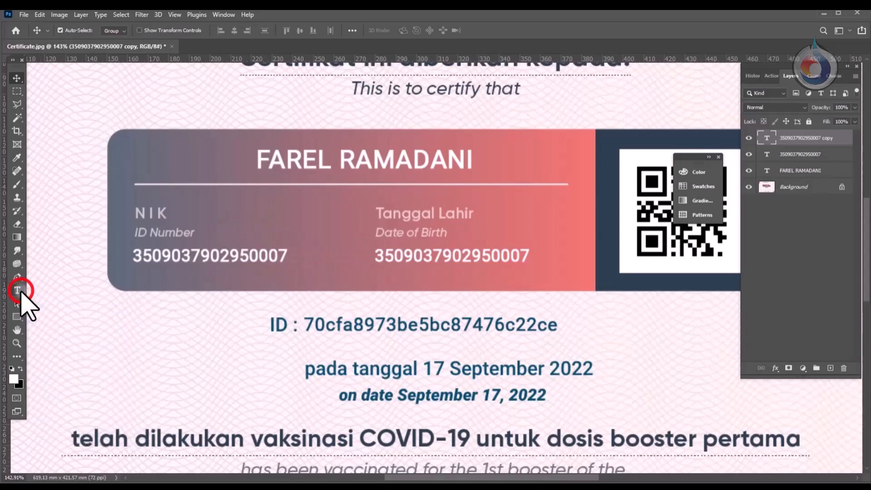
pyautogui.click(436, 247)
pyautogui.hotkey('ctrl', 'a')
pyautogui.hotkey('alt', 'Tab')
pyautogui.moveTo(525, 316); pyautogui.dragTo(454, 313)
pyautogui.hotkey('ctrl', 'c')
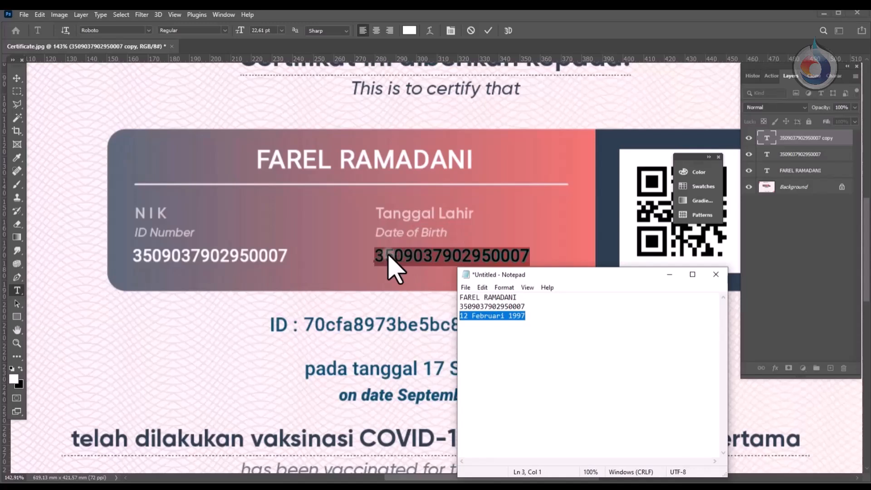
pyautogui.click(389, 252)
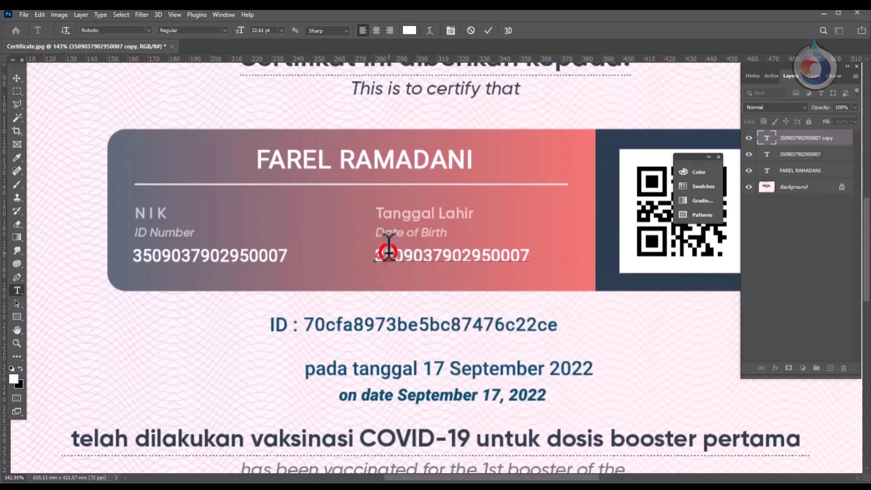
pyautogui.click(389, 248)
pyautogui.hotkey('ctrl', 'v')
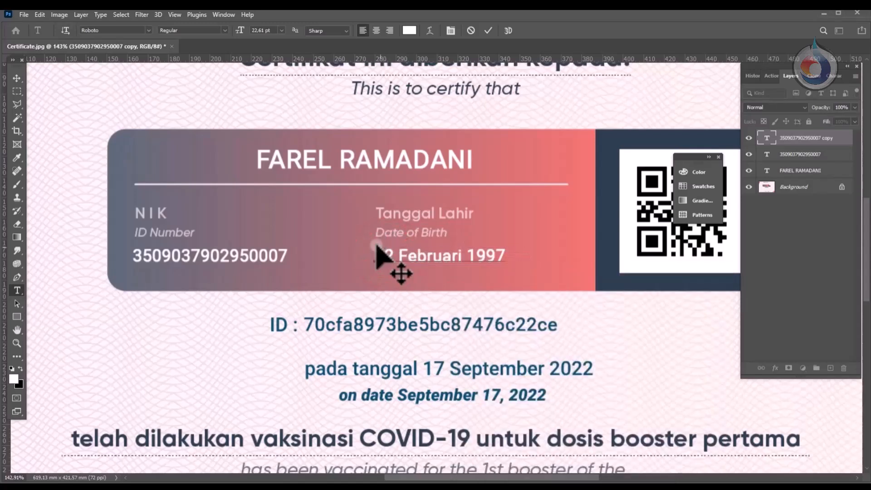
pyautogui.click(16, 78)
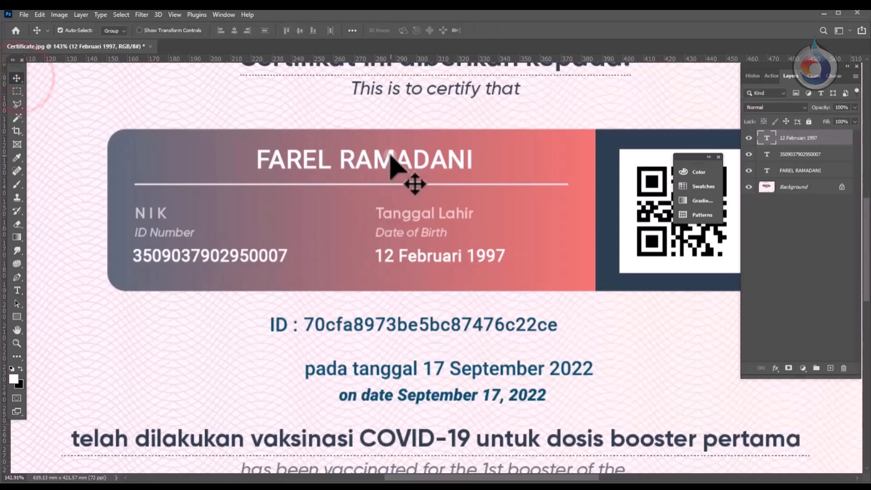
# Step: Select the NIK and birth date texts together and nudge them down slightly
pyautogui.scroll(-3, 406, 181)
pyautogui.scroll(-1, 400, 182)
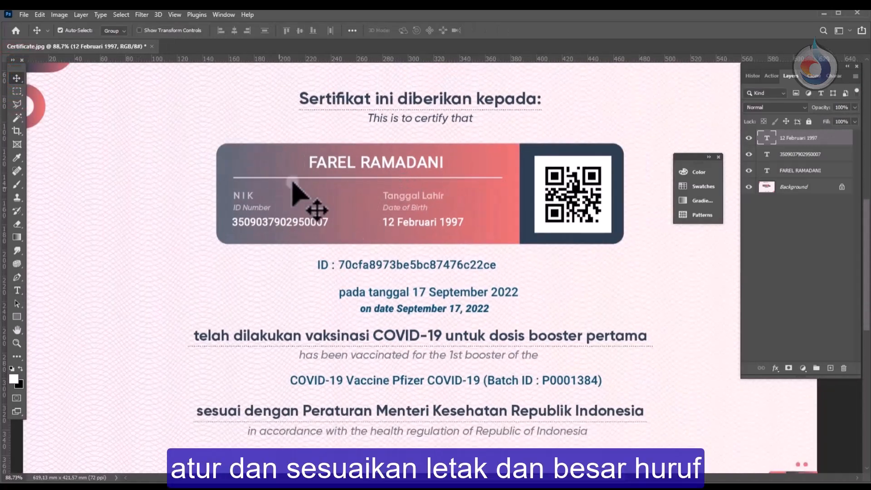
pyautogui.click(323, 222)
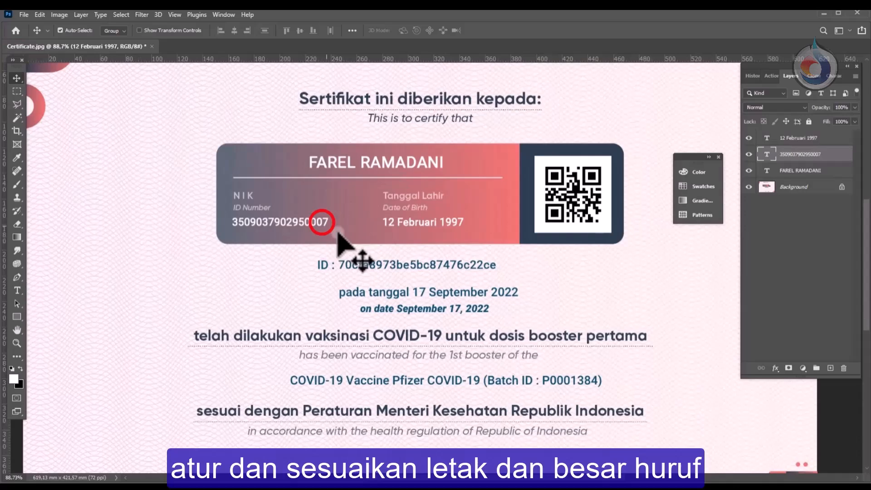
pyautogui.keyDown('shift'); pyautogui.click(390, 224); pyautogui.keyUp('shift')
pyautogui.press('Down')
pyautogui.press('Down')
pyautogui.press('Down')
pyautogui.press('Down')
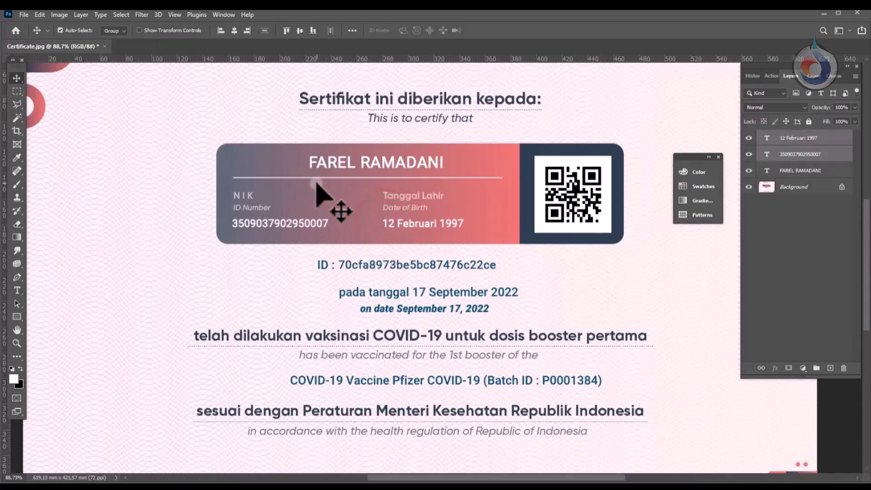
# Step: Re-centre the name heading above the line and enlarge it slightly
pyautogui.click(330, 163)
pyautogui.moveTo(329, 162); pyautogui.dragTo(324, 161)
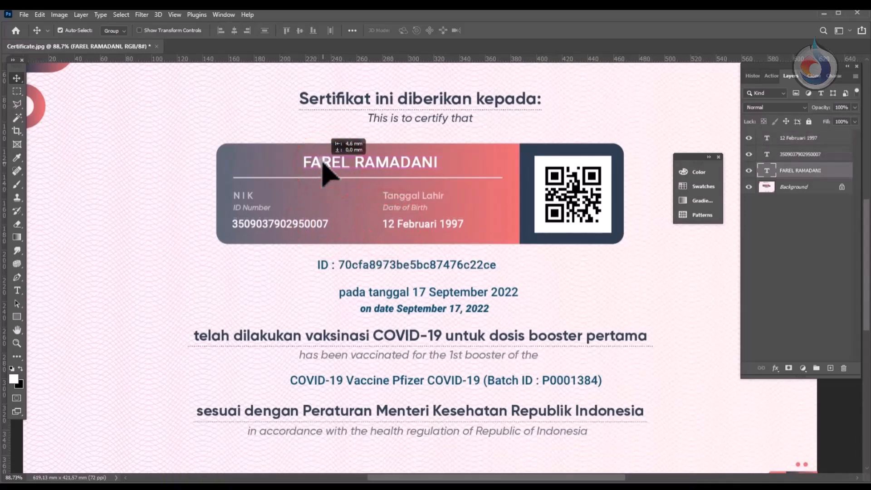
pyautogui.moveTo(340, 203); pyautogui.dragTo(346, 204)
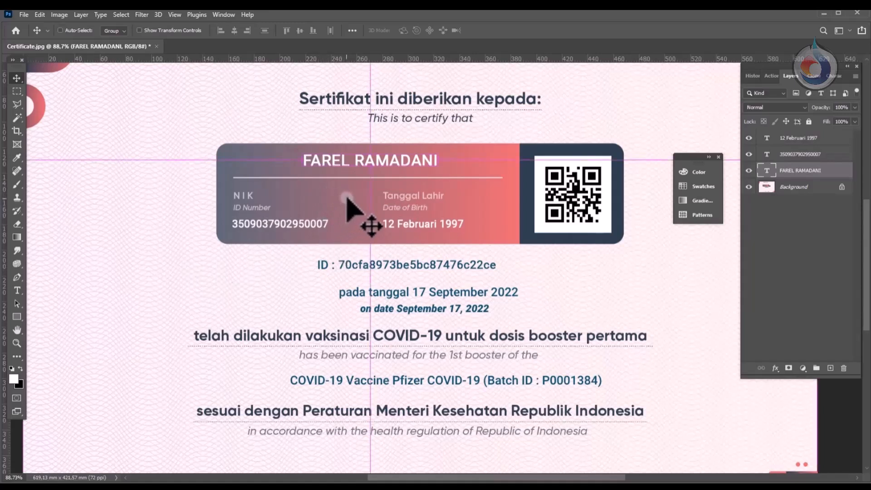
pyautogui.hotkey('ctrl', 't')
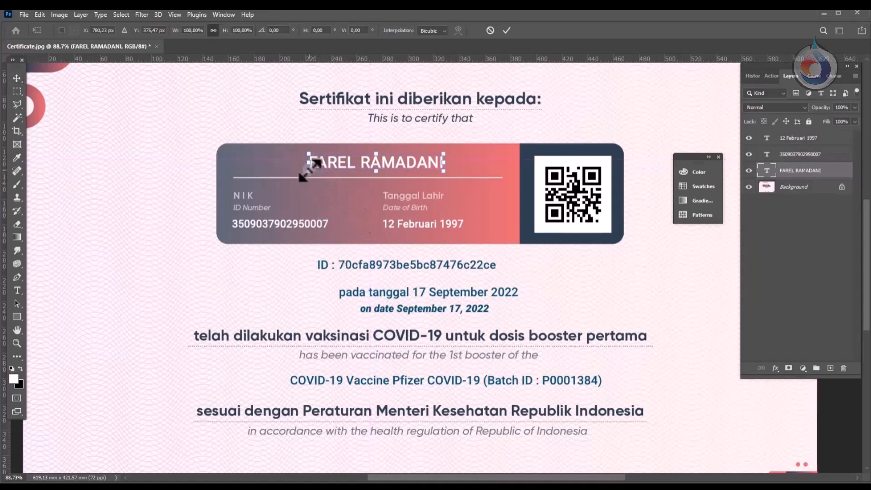
pyautogui.moveTo(308, 172); pyautogui.dragTo(336, 164)
pyautogui.press('Return')
pyautogui.scroll(-3, 249, 195)
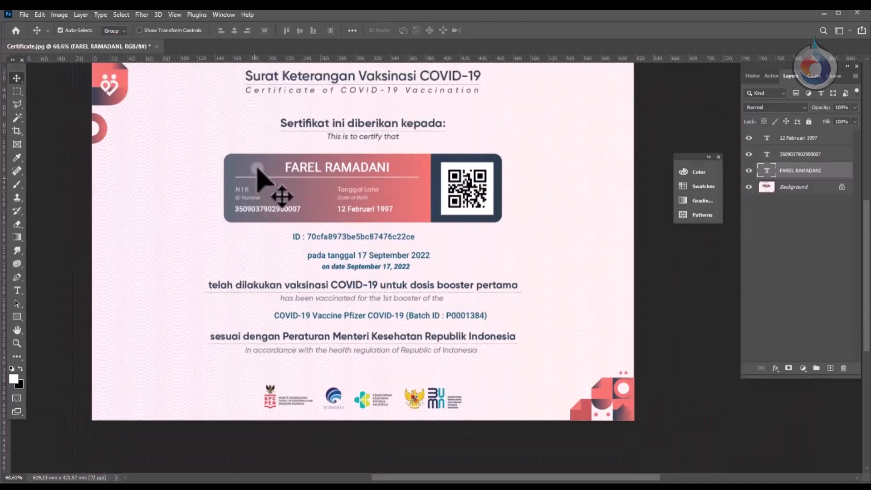
pyautogui.scroll(2, 267, 181)
pyautogui.moveTo(791, 76); pyautogui.dragTo(636, 78)
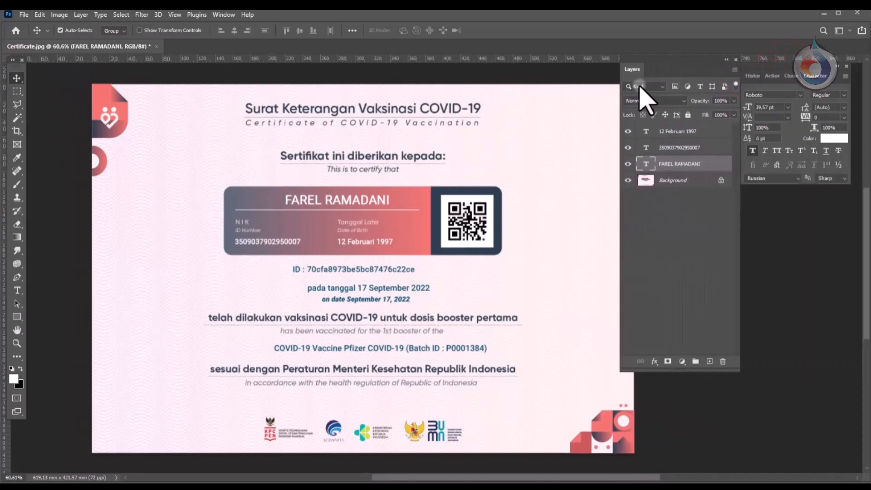
# Step: Flatten the layers and resize the image to 9 cm wide at 300 ppi (1063 × 724 px)
pyautogui.click(731, 71)
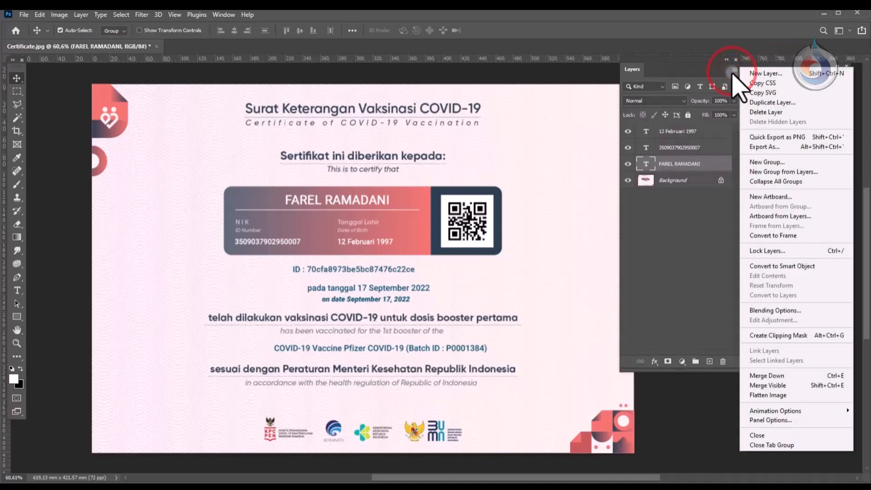
pyautogui.click(759, 395)
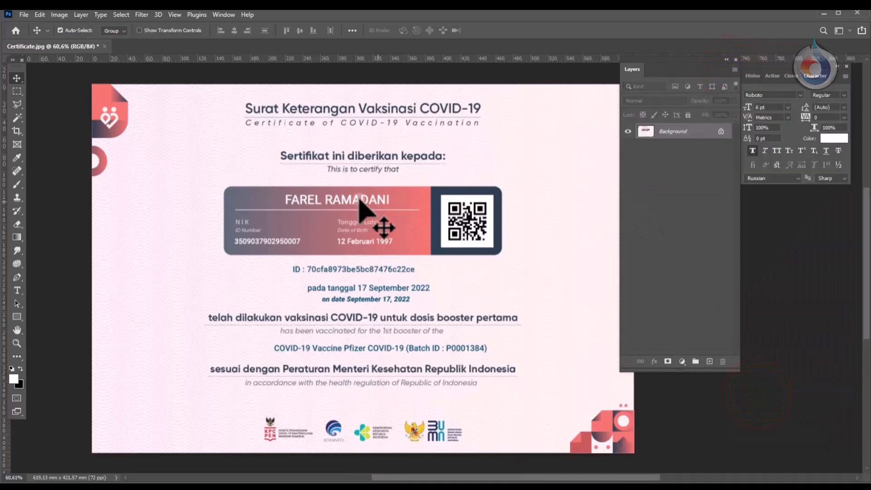
pyautogui.click(60, 15)
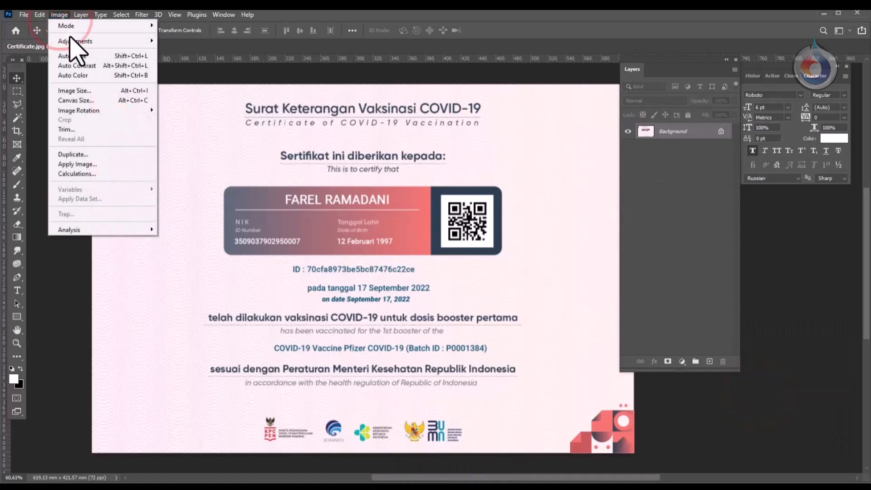
pyautogui.click(96, 90)
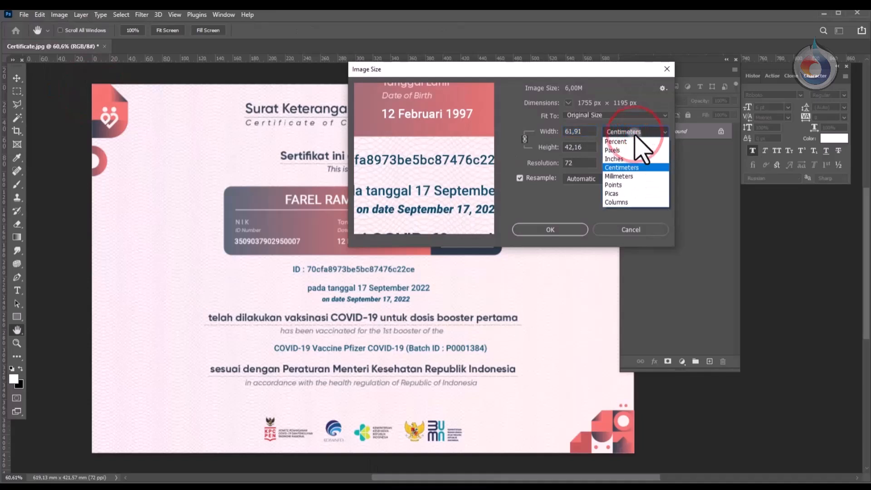
pyautogui.click(635, 138)
pyautogui.doubleClick(586, 132)
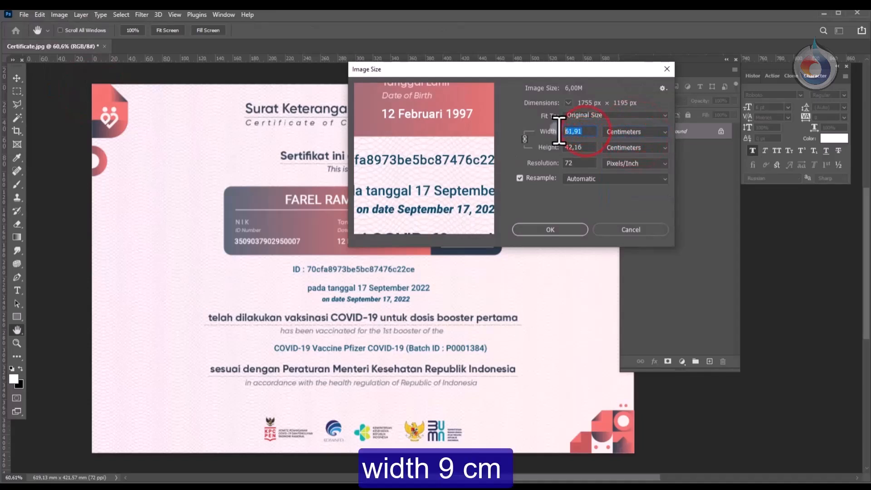
pyautogui.doubleClick(569, 162)
pyautogui.write('300')
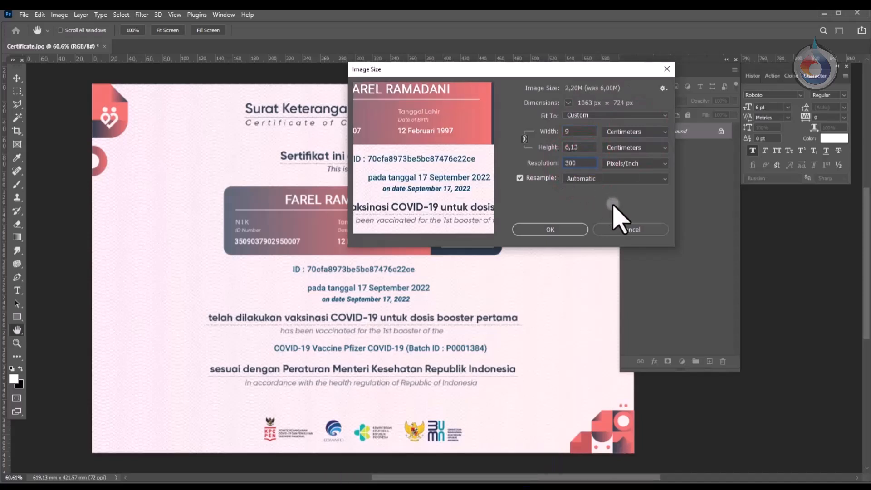
pyautogui.click(550, 230)
# Step: Save a copy as a Quality 10 Maximum JPEG named Certificate plus the recipient's first name
pyautogui.press('v')
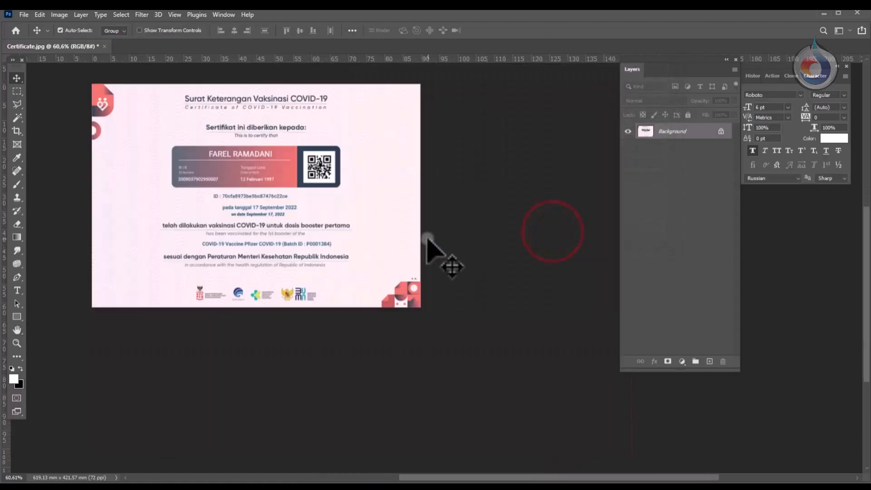
pyautogui.scroll(3, 219, 200)
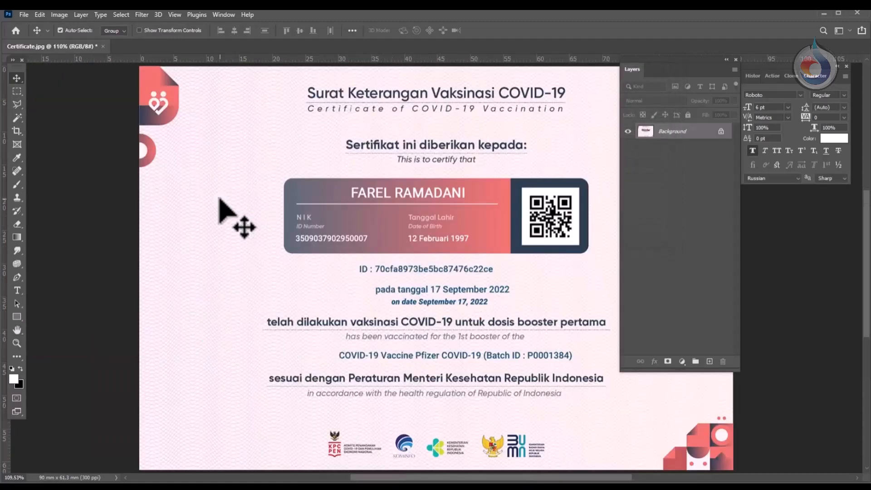
pyautogui.scroll(-2, 286, 217)
pyautogui.scroll(-1, 297, 245)
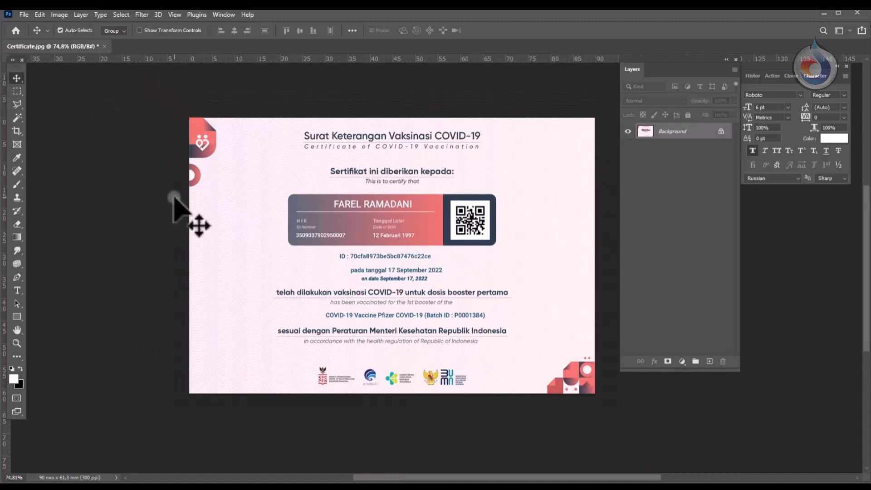
pyautogui.click(23, 14)
pyautogui.click(66, 137)
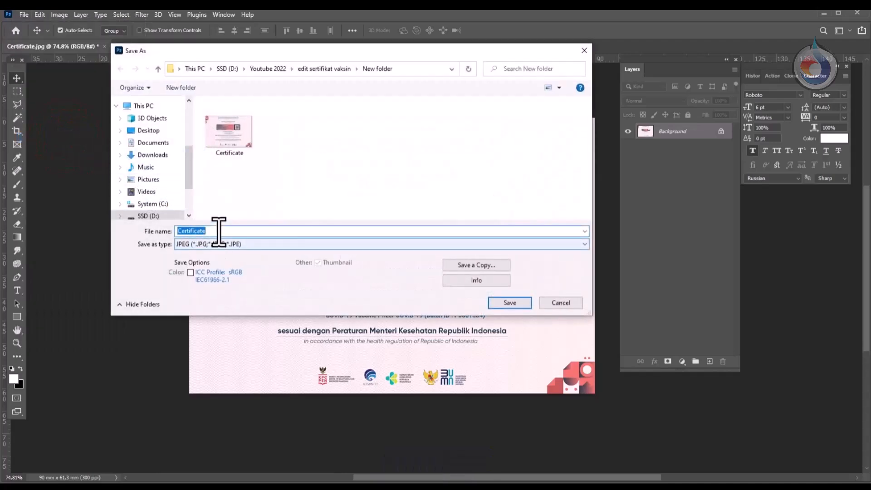
pyautogui.click(216, 231)
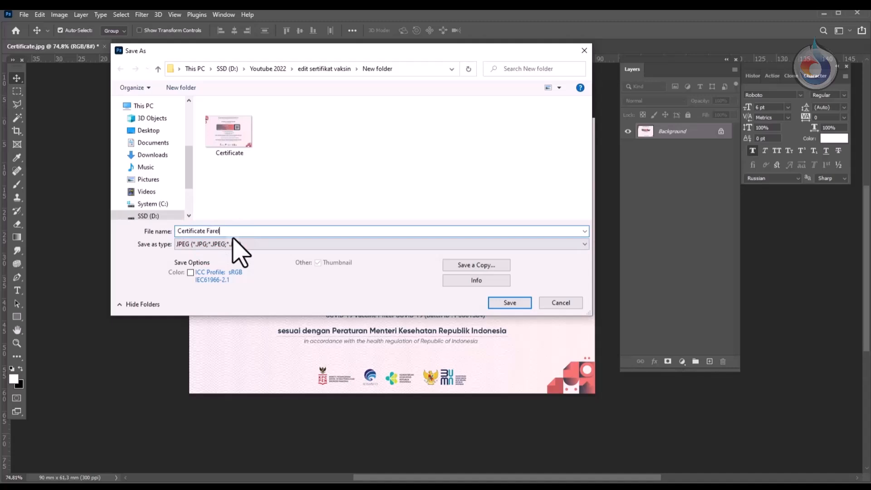
pyautogui.click(507, 303)
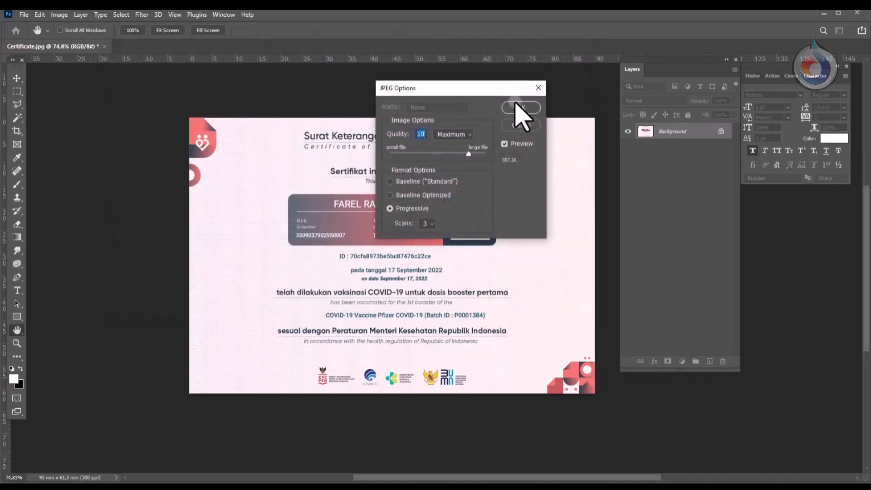
pyautogui.click(521, 109)
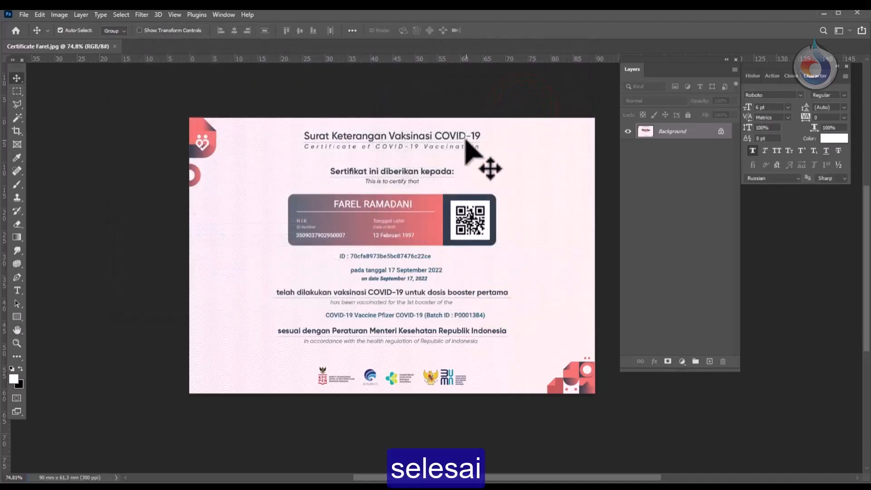